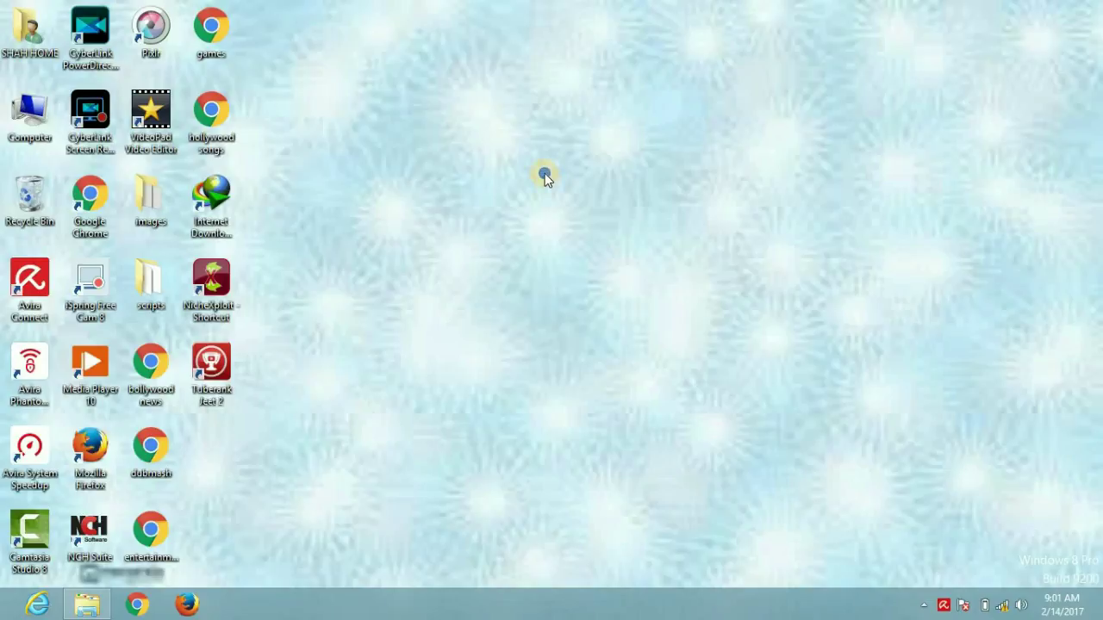
pyautogui.click(573, 221)
pyautogui.rightClick(573, 225)
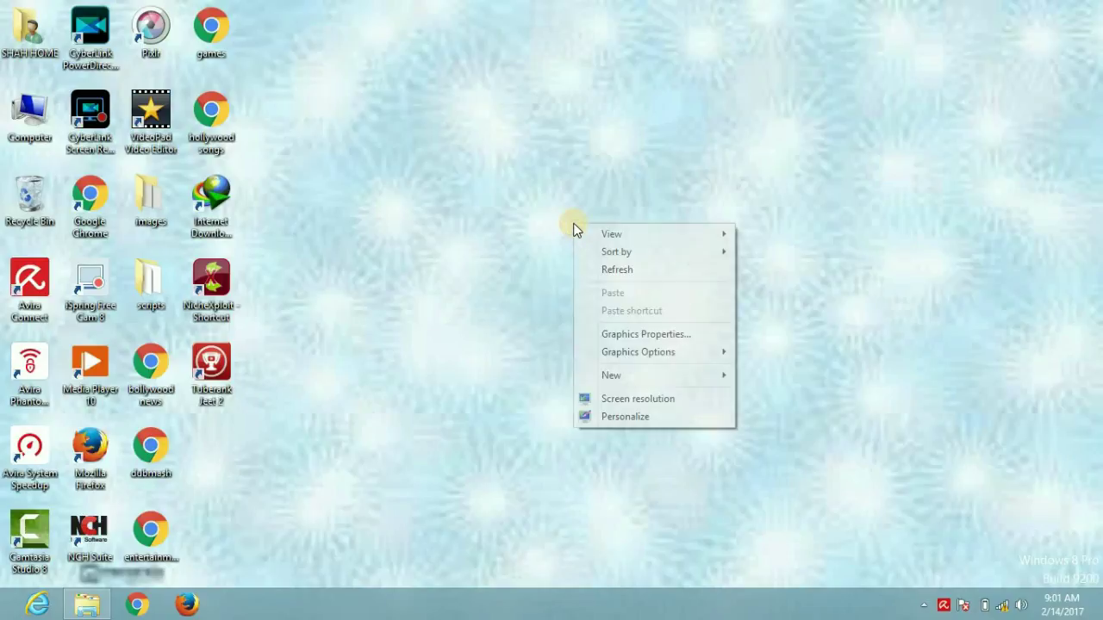
pyautogui.click(612, 276)
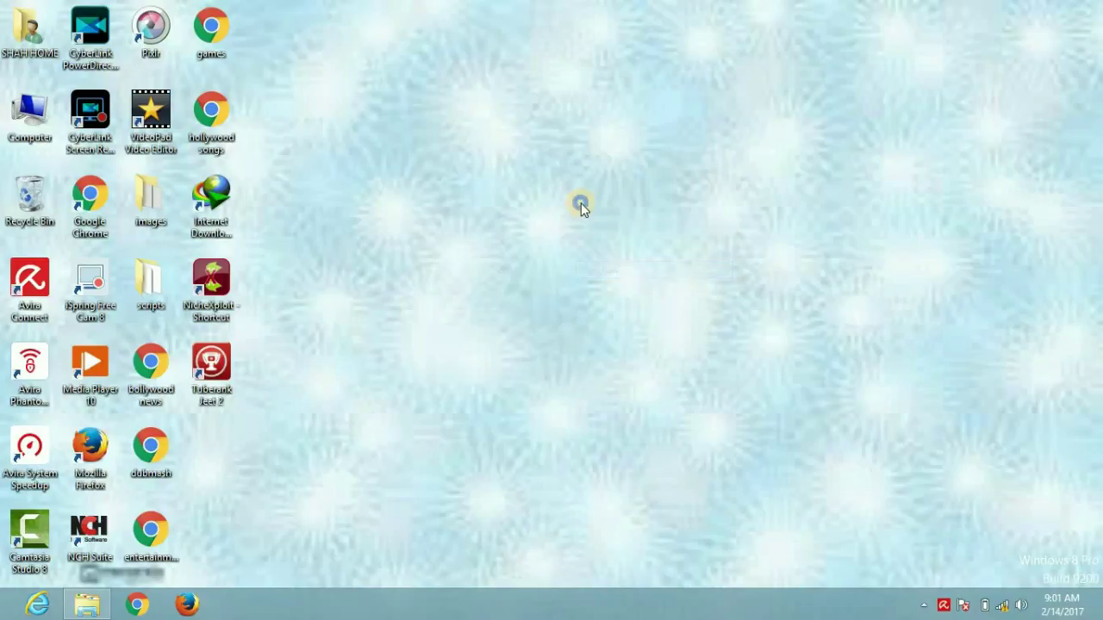
pyautogui.rightClick(580, 203)
pyautogui.click(623, 248)
pyautogui.rightClick(564, 187)
pyautogui.click(626, 239)
pyautogui.rightClick(548, 168)
pyautogui.click(602, 221)
pyautogui.rightClick(567, 162)
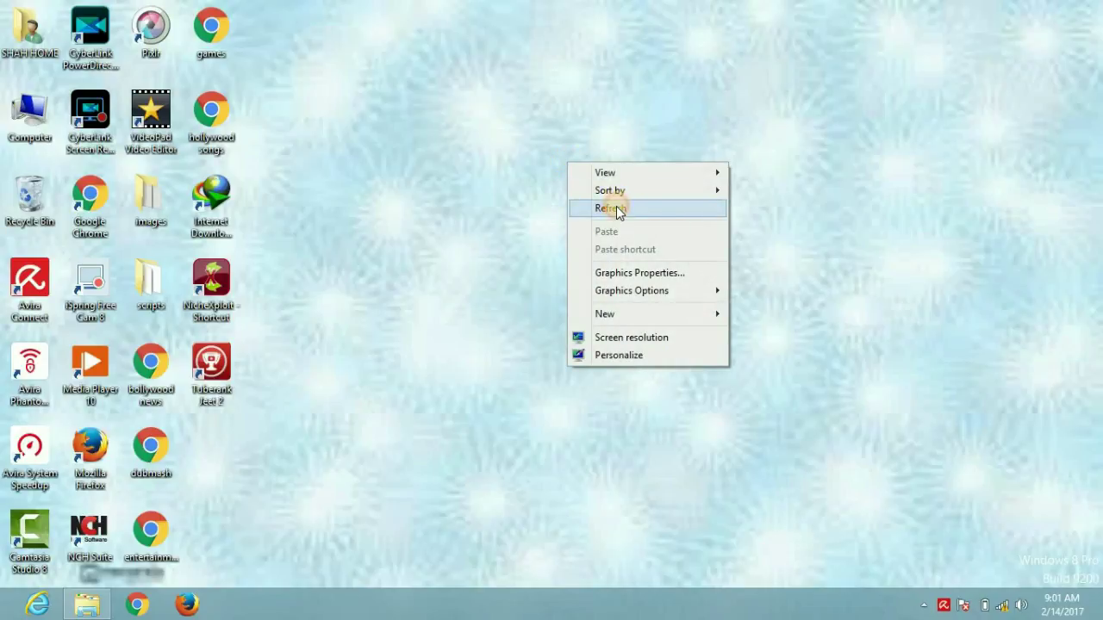
pyautogui.click(618, 209)
pyautogui.rightClick(557, 159)
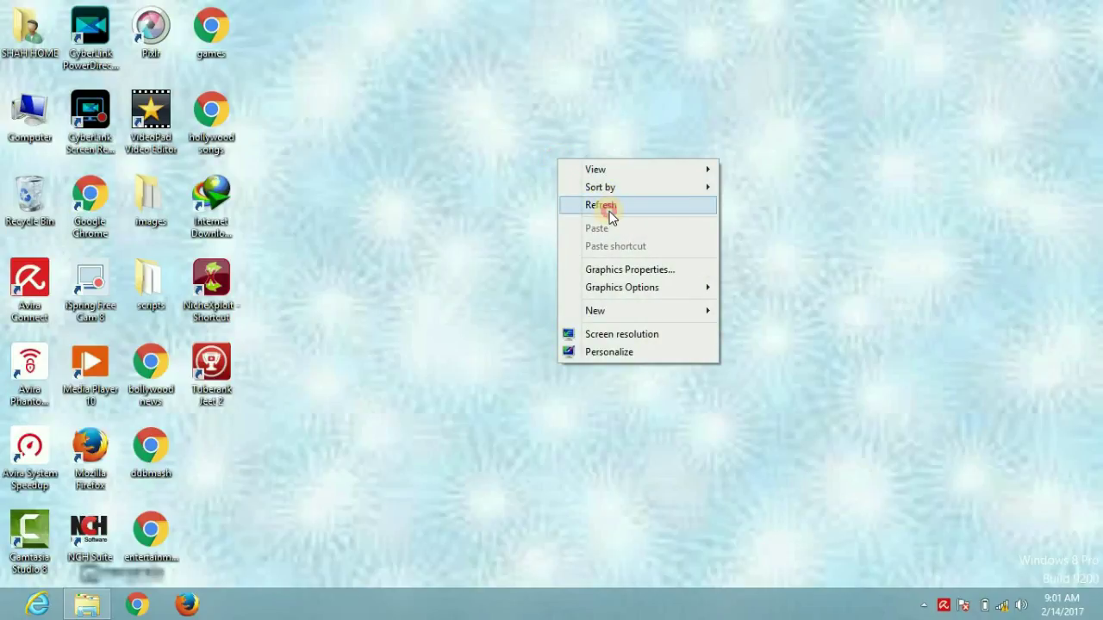
pyautogui.click(608, 212)
pyautogui.rightClick(573, 184)
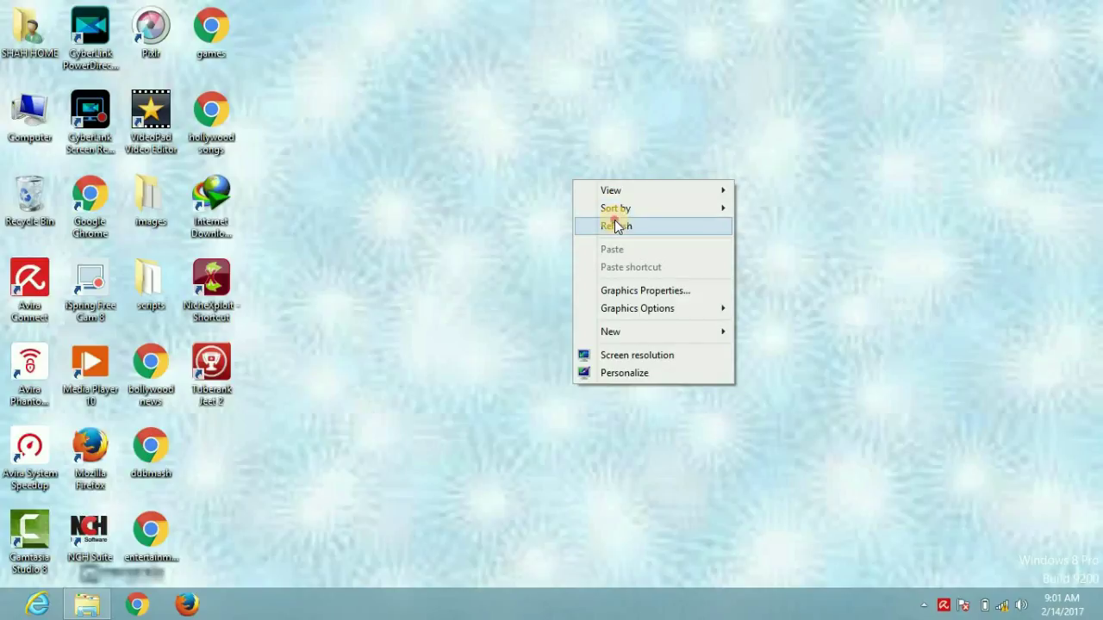
pyautogui.click(615, 221)
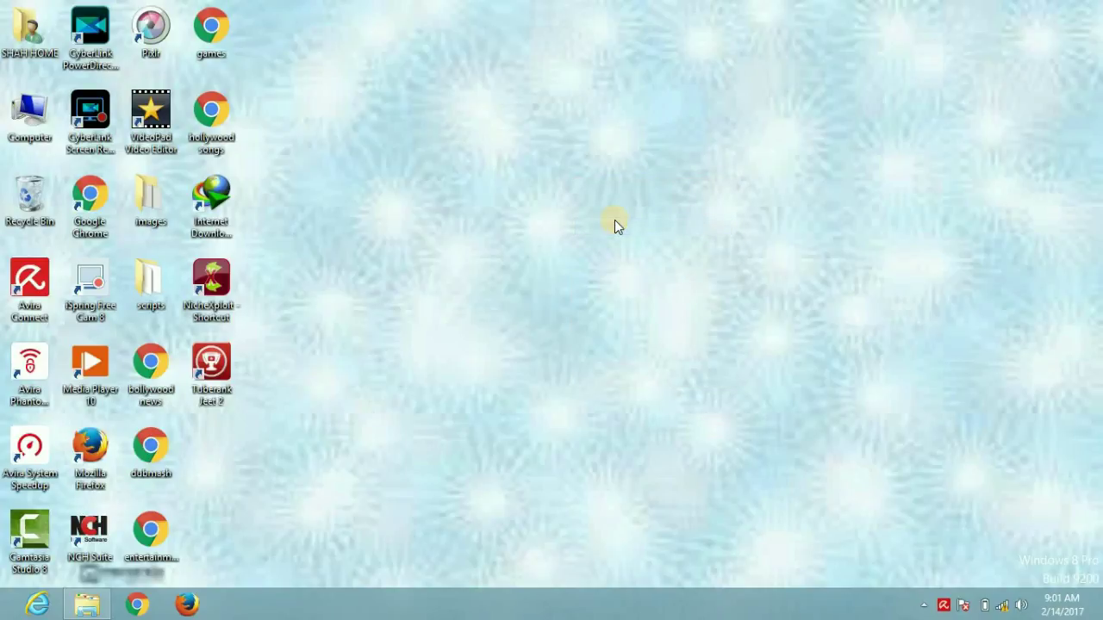
pyautogui.rightClick(614, 219)
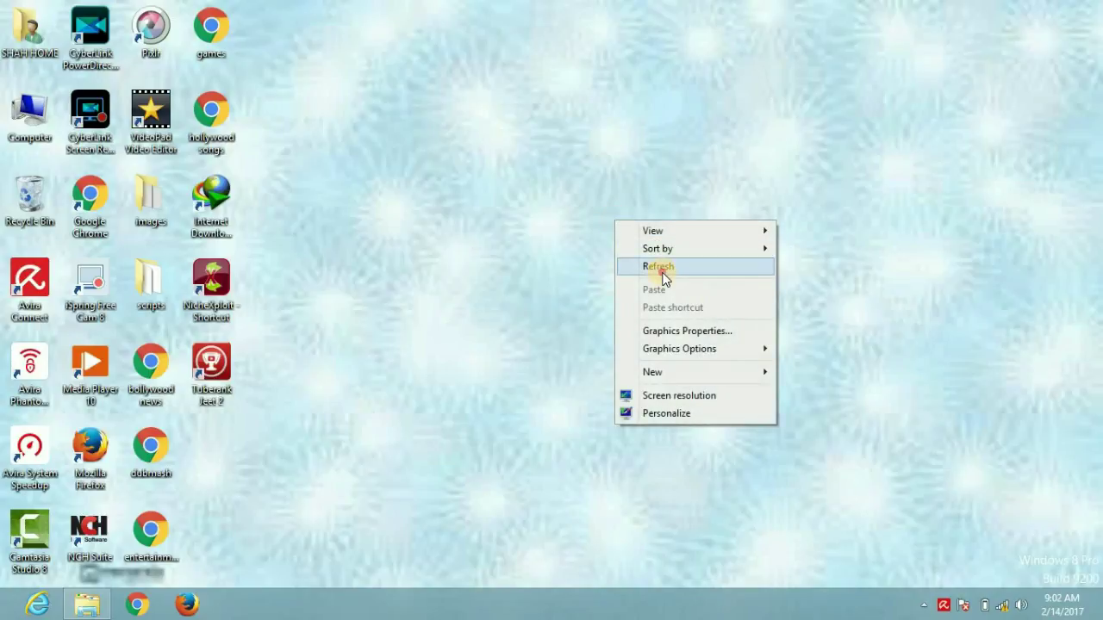
pyautogui.click(660, 269)
pyautogui.rightClick(624, 207)
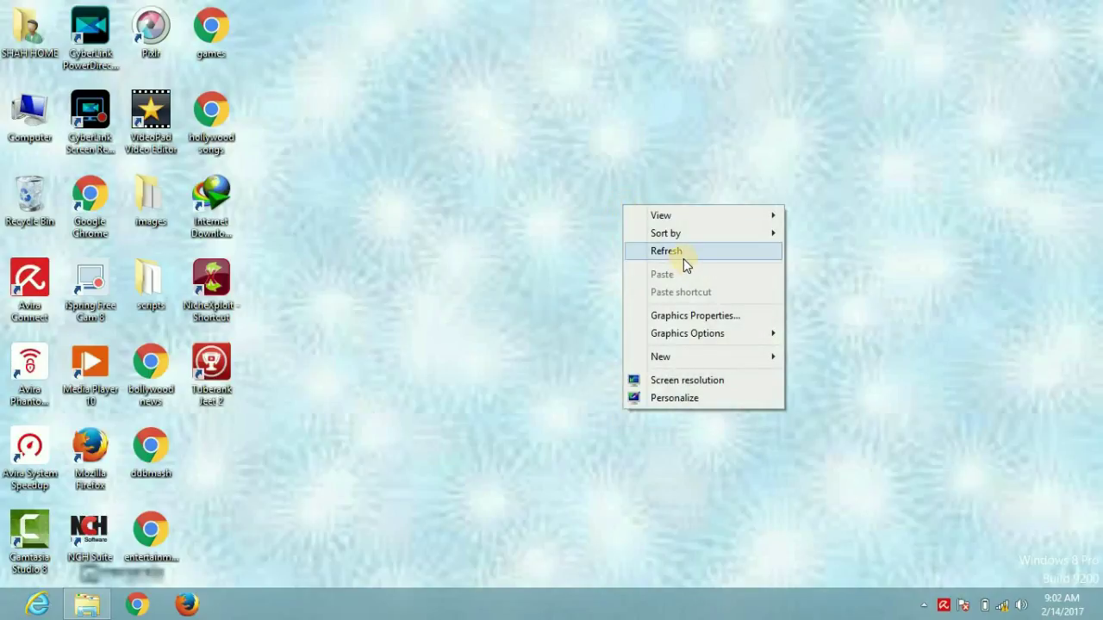
pyautogui.click(683, 256)
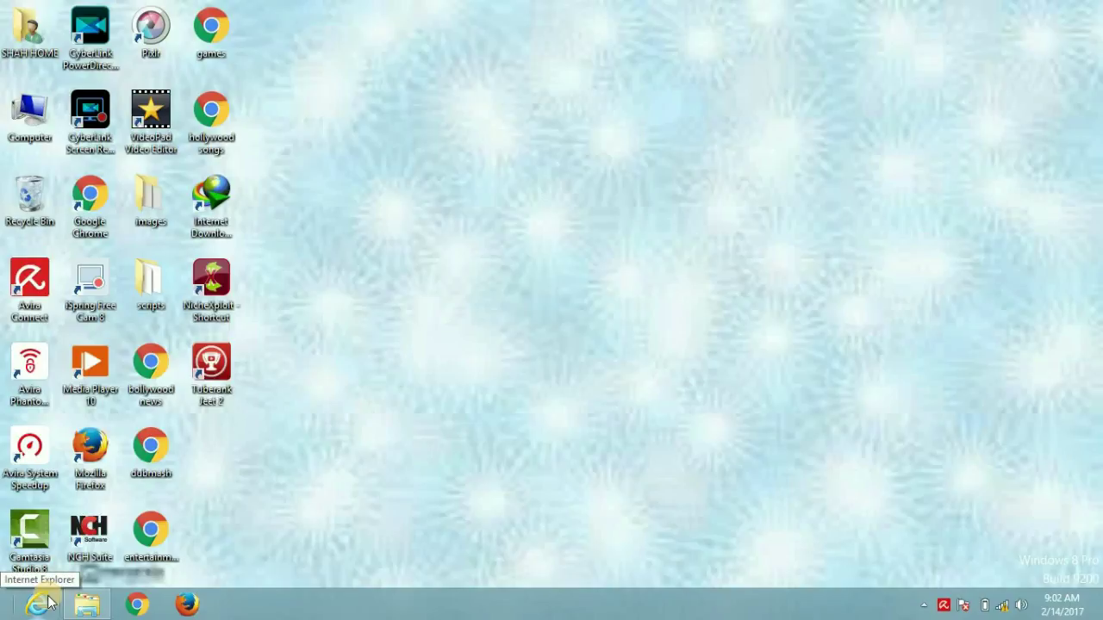
pyautogui.moveTo(81, 594)
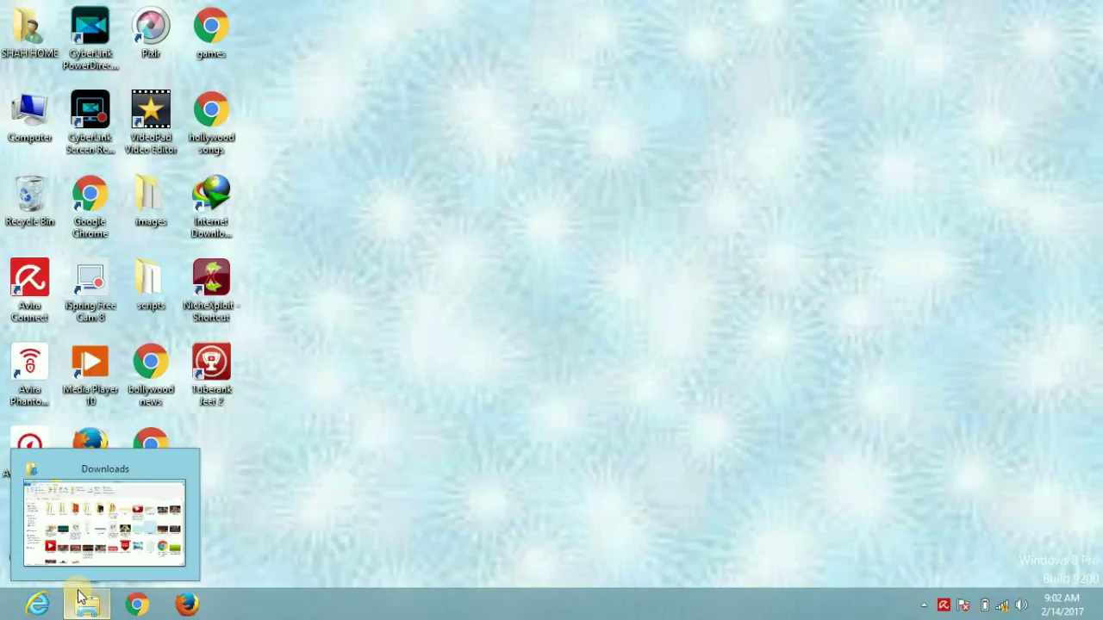
pyautogui.click(172, 551)
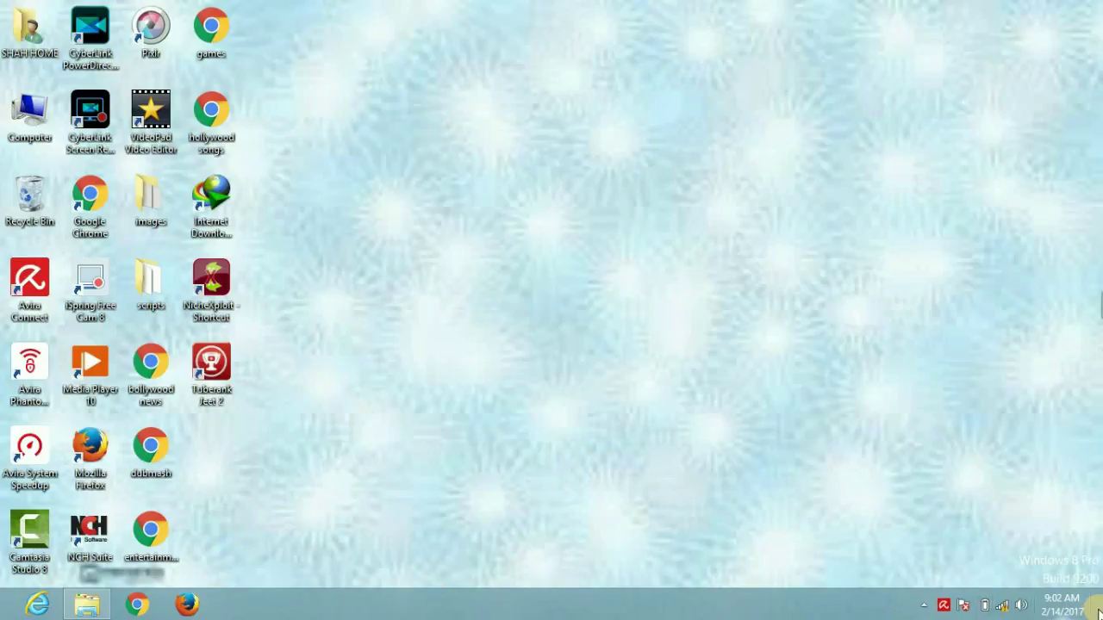
# Search the installed apps for "character" and open Character Map
pyautogui.moveTo(1098, 616)
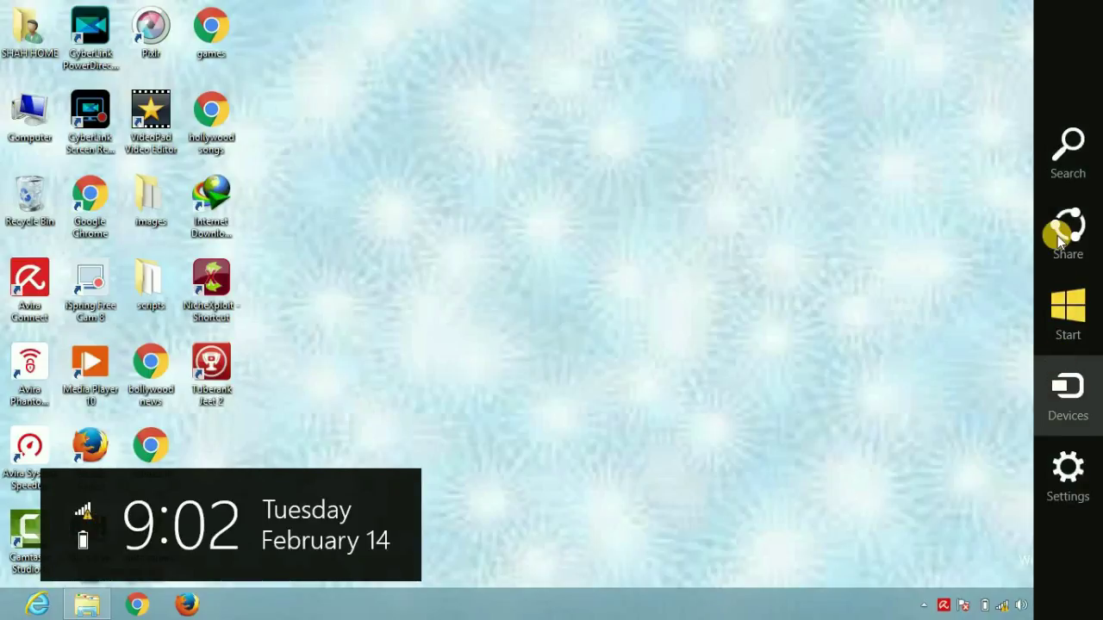
pyautogui.click(1057, 181)
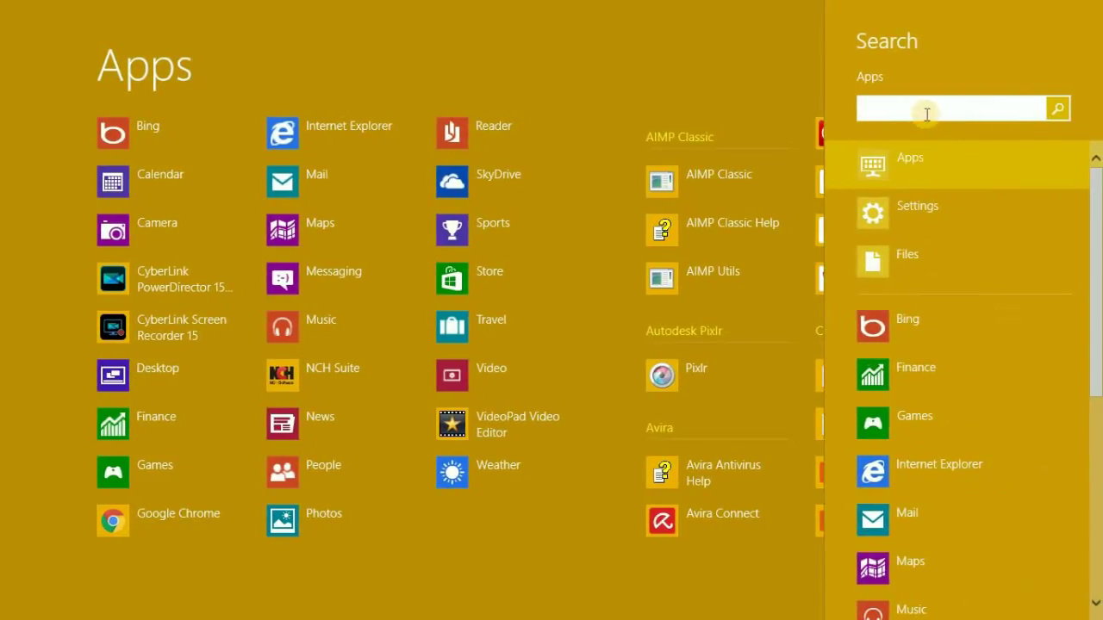
pyautogui.click(926, 113)
pyautogui.write('char')
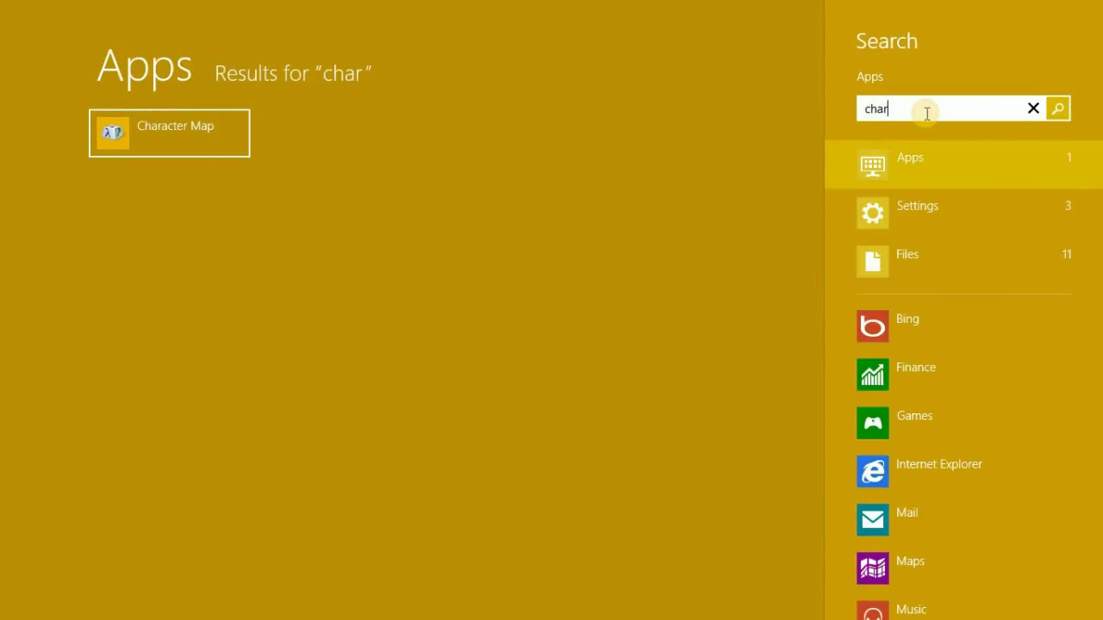
pyautogui.click(926, 113)
pyautogui.write('cter')
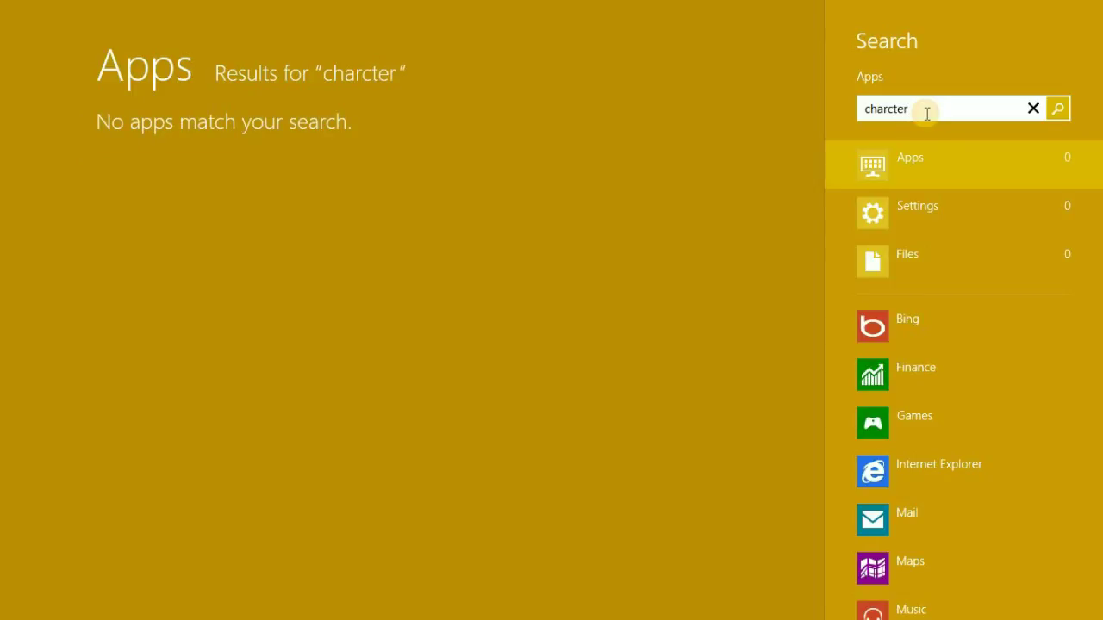
pyautogui.press('BackSpace')
pyautogui.press('BackSpace')
pyautogui.press('BackSpace')
pyautogui.press('BackSpace')
pyautogui.write('ac')
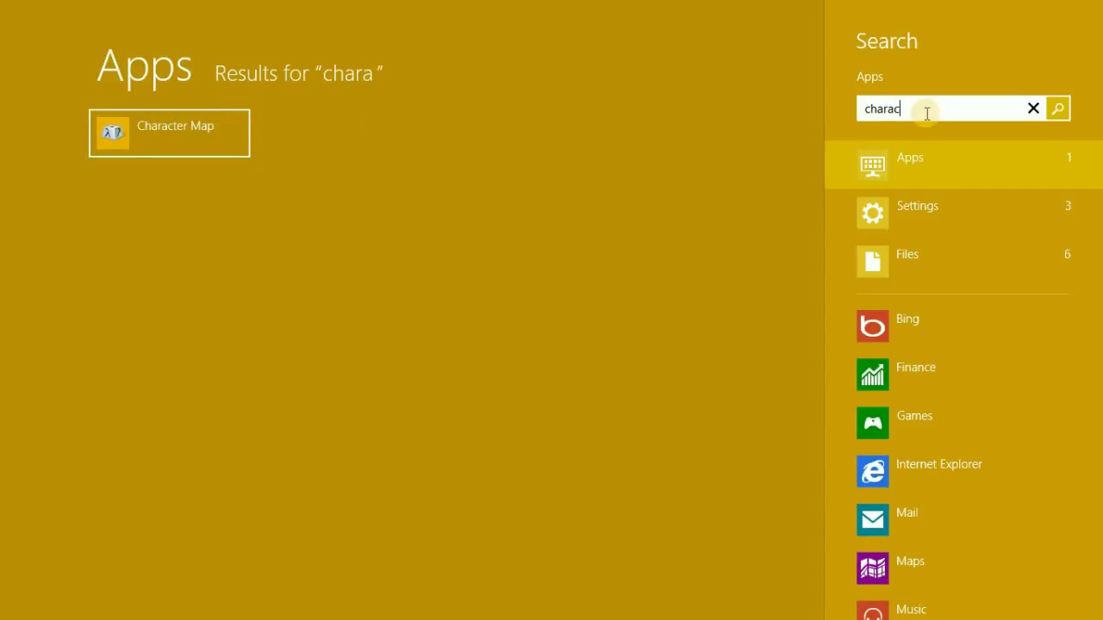
pyautogui.write('ter')
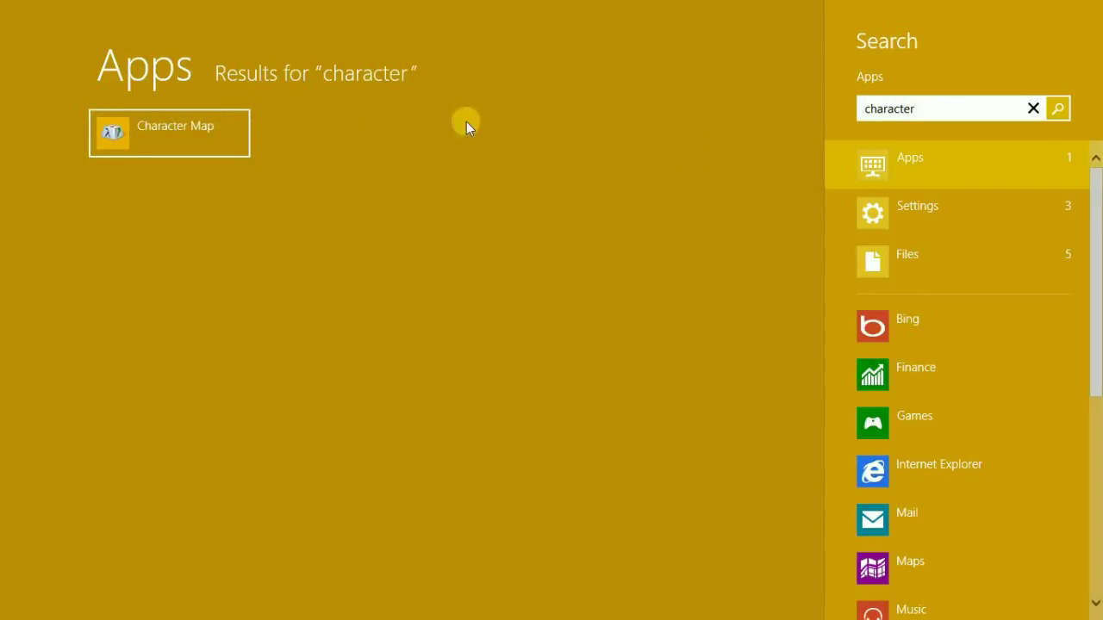
pyautogui.click(171, 127)
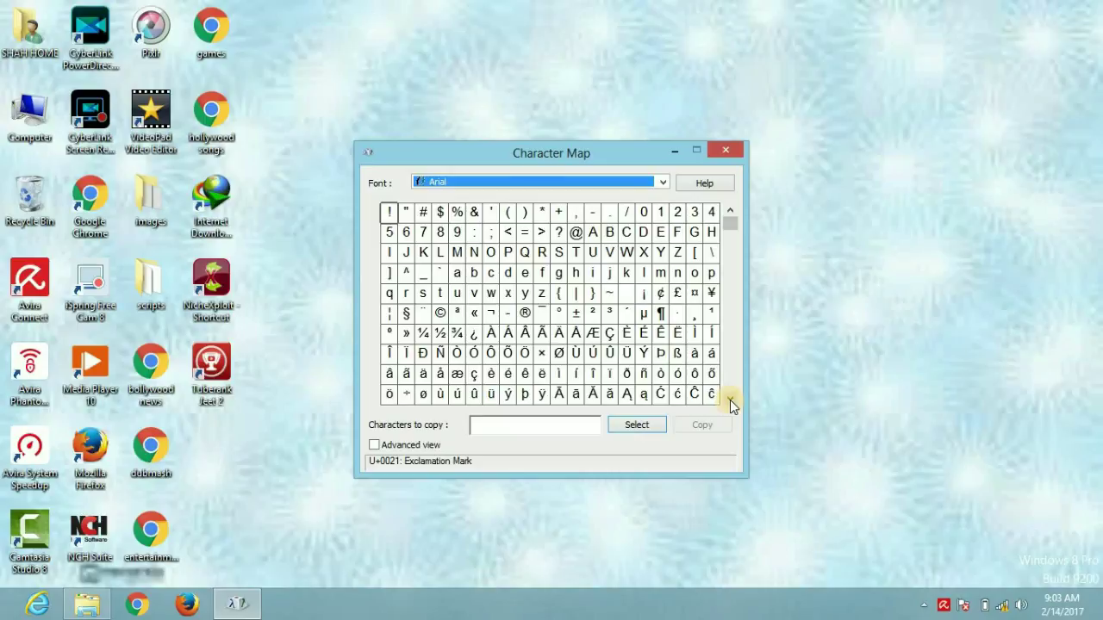
# Copy the Thin Space character (U+2009) of the Arial font from Character Map and minimize its window
pyautogui.click(730, 401)
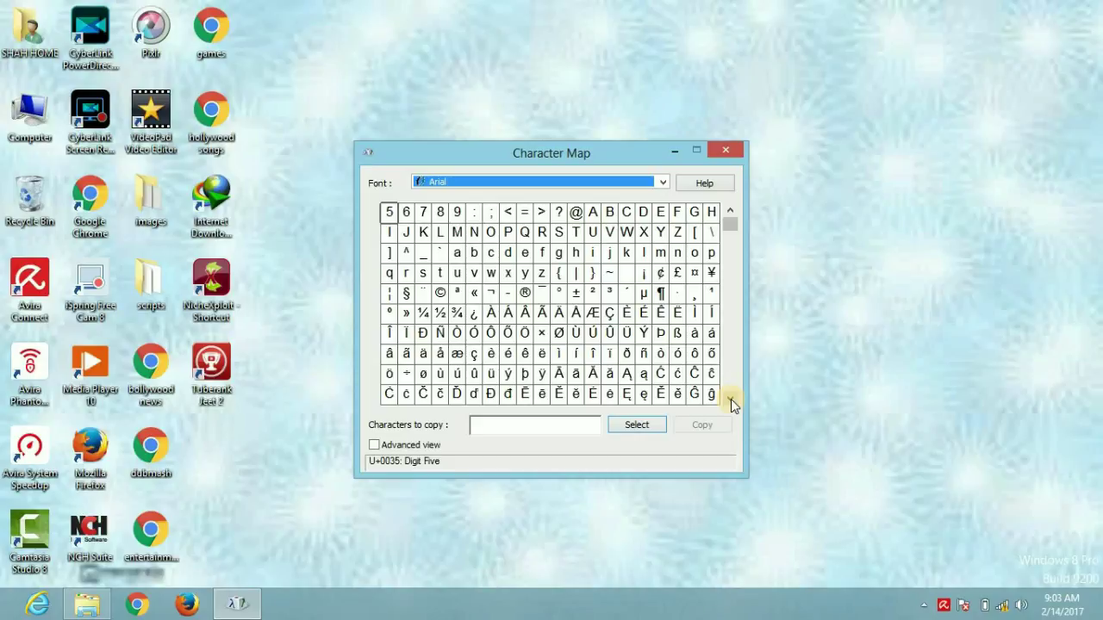
pyautogui.moveTo(731, 400); pyautogui.dragTo(731, 398)
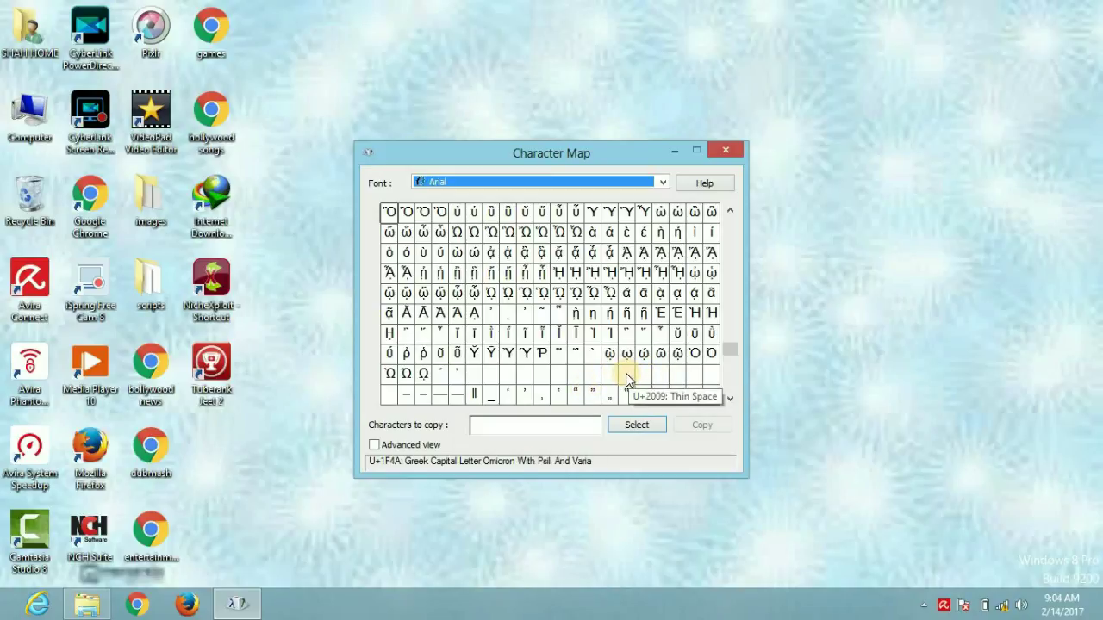
pyautogui.click(625, 373)
pyautogui.click(637, 426)
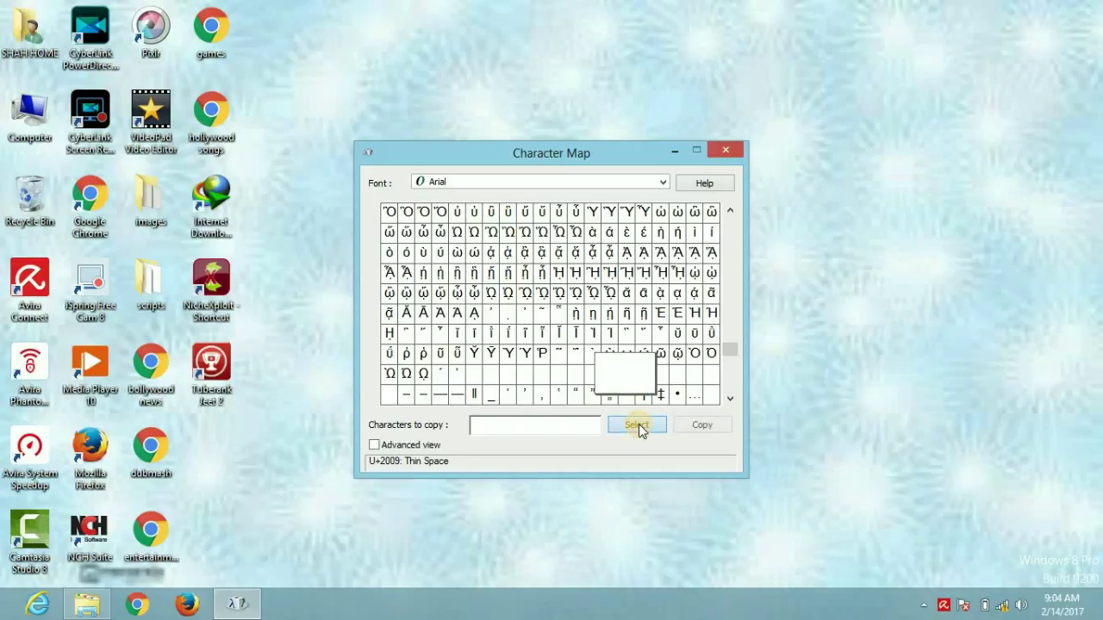
pyautogui.click(701, 426)
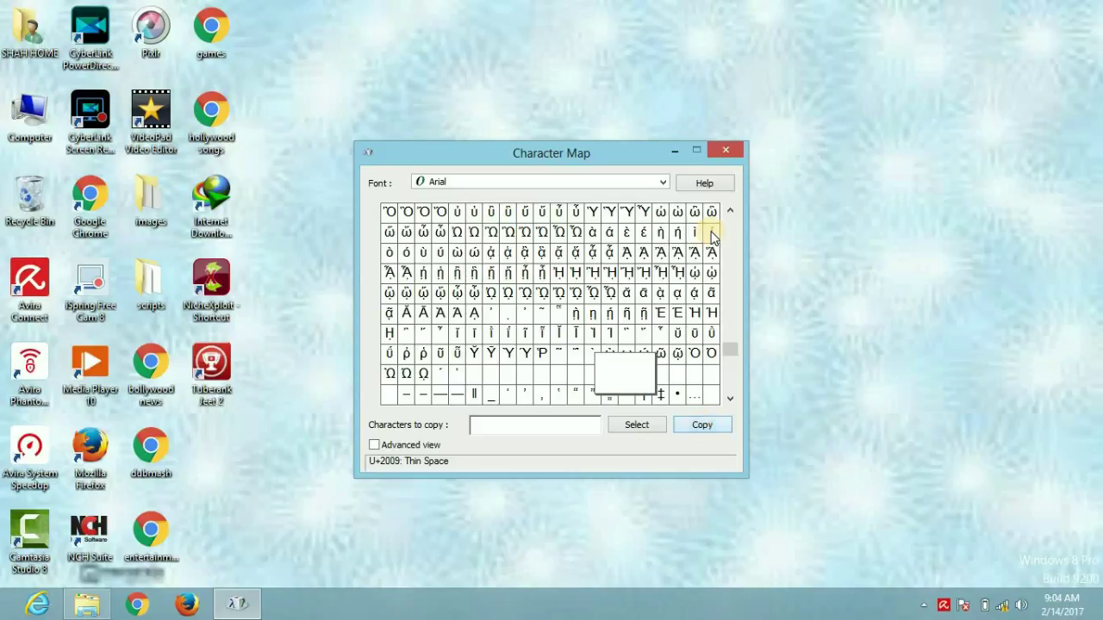
pyautogui.click(674, 150)
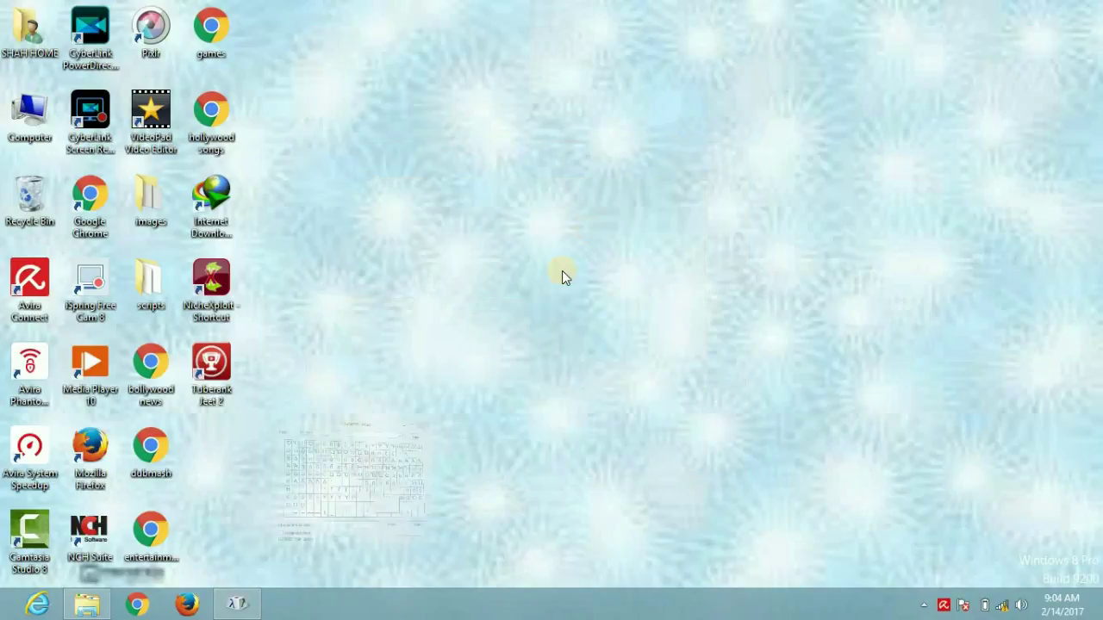
pyautogui.rightClick(582, 166)
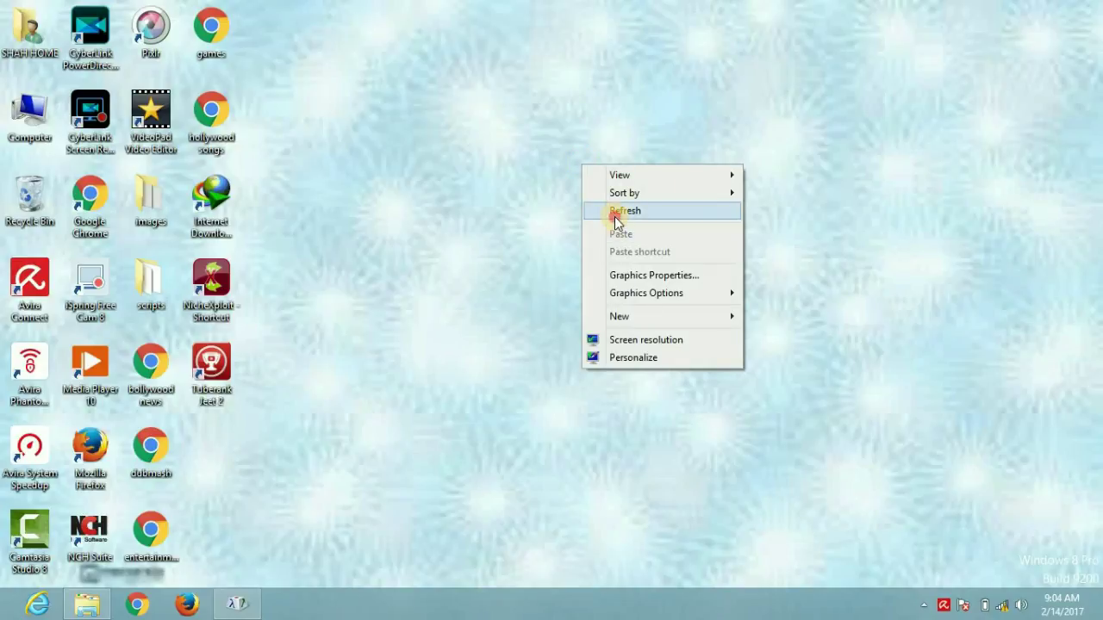
pyautogui.click(614, 217)
pyautogui.rightClick(556, 138)
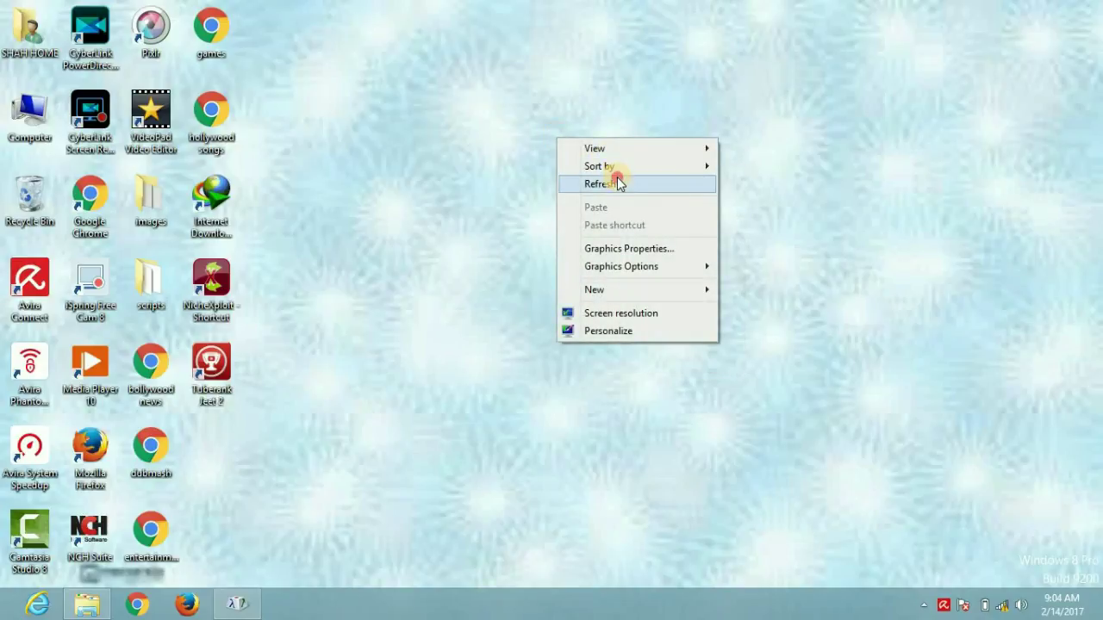
pyautogui.click(617, 183)
pyautogui.rightClick(586, 130)
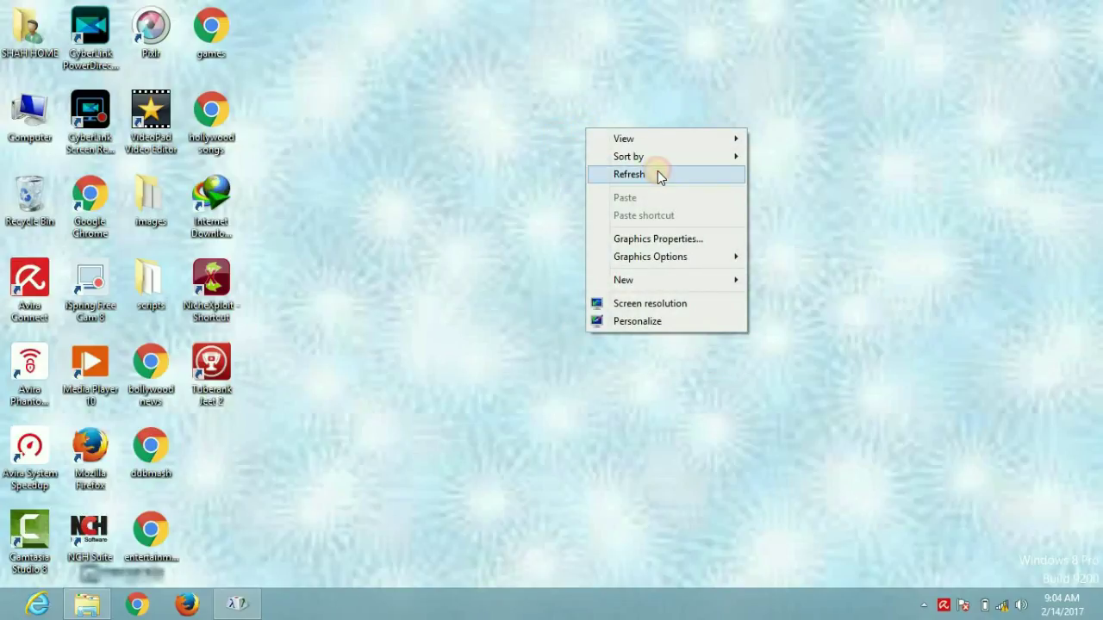
pyautogui.click(657, 174)
pyautogui.rightClick(611, 136)
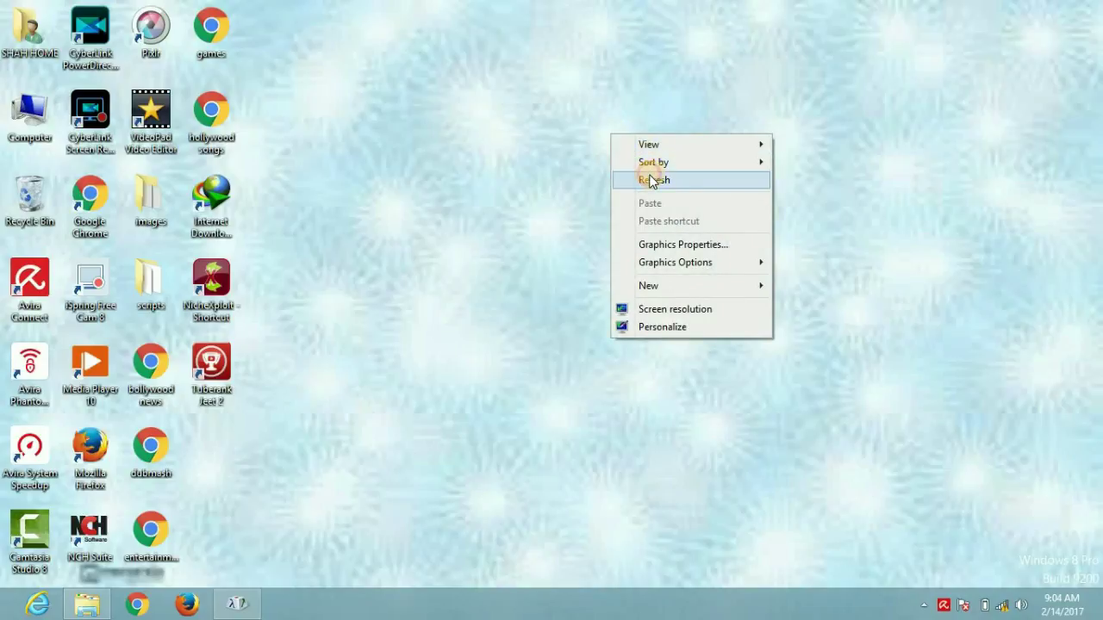
pyautogui.click(654, 179)
pyautogui.rightClick(602, 127)
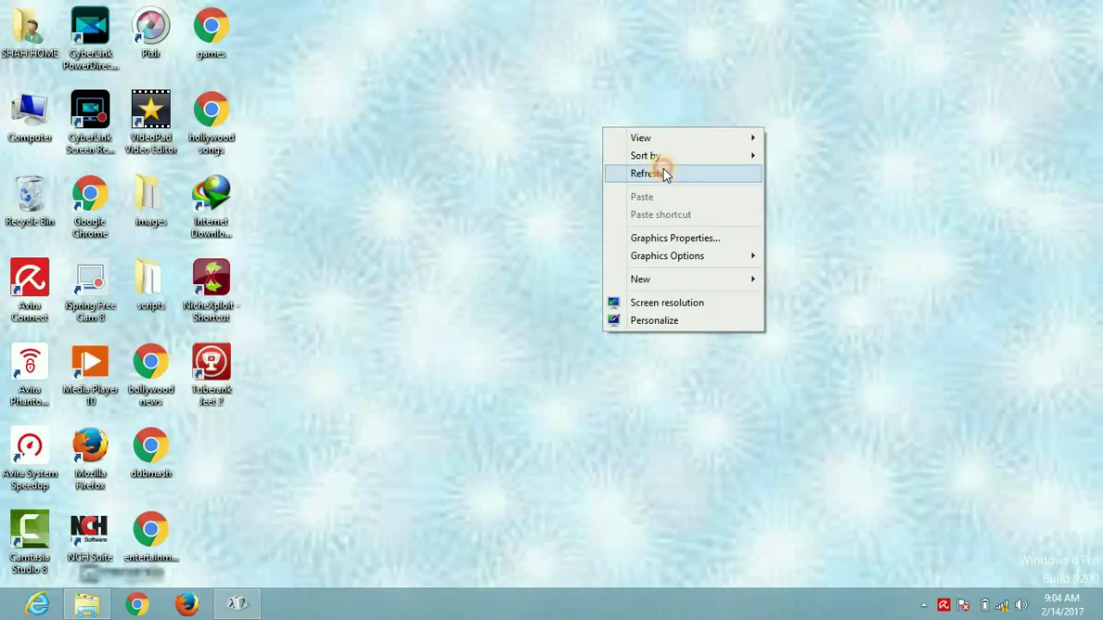
pyautogui.click(663, 173)
pyautogui.rightClick(624, 143)
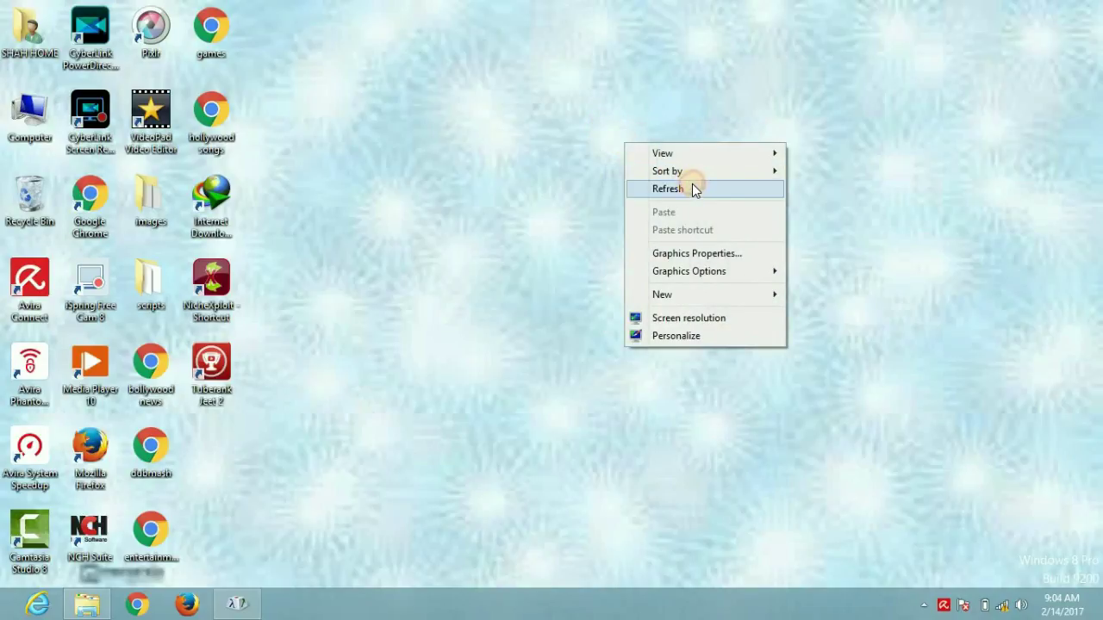
pyautogui.click(694, 189)
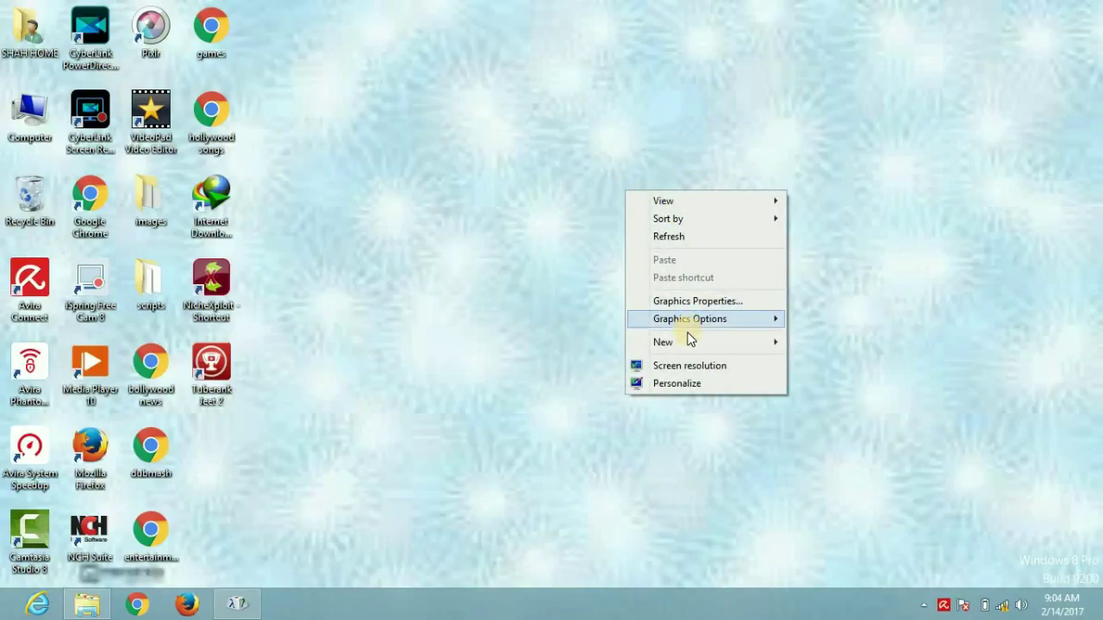
# Create a new folder on the desktop and name it with the copied Thin Space character
pyautogui.moveTo(738, 345)
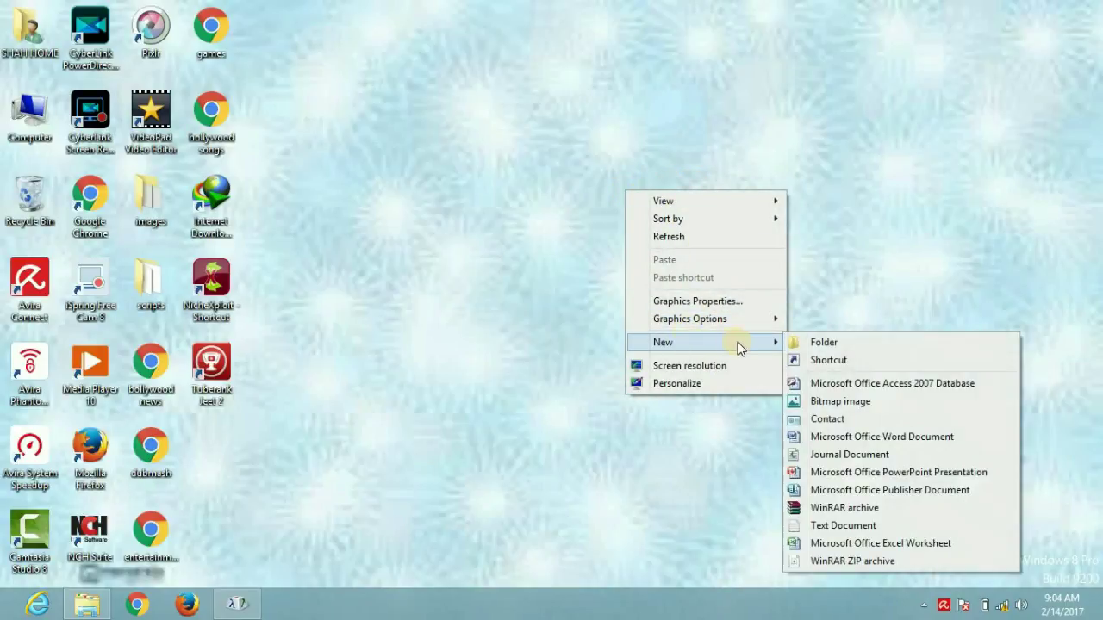
pyautogui.click(796, 342)
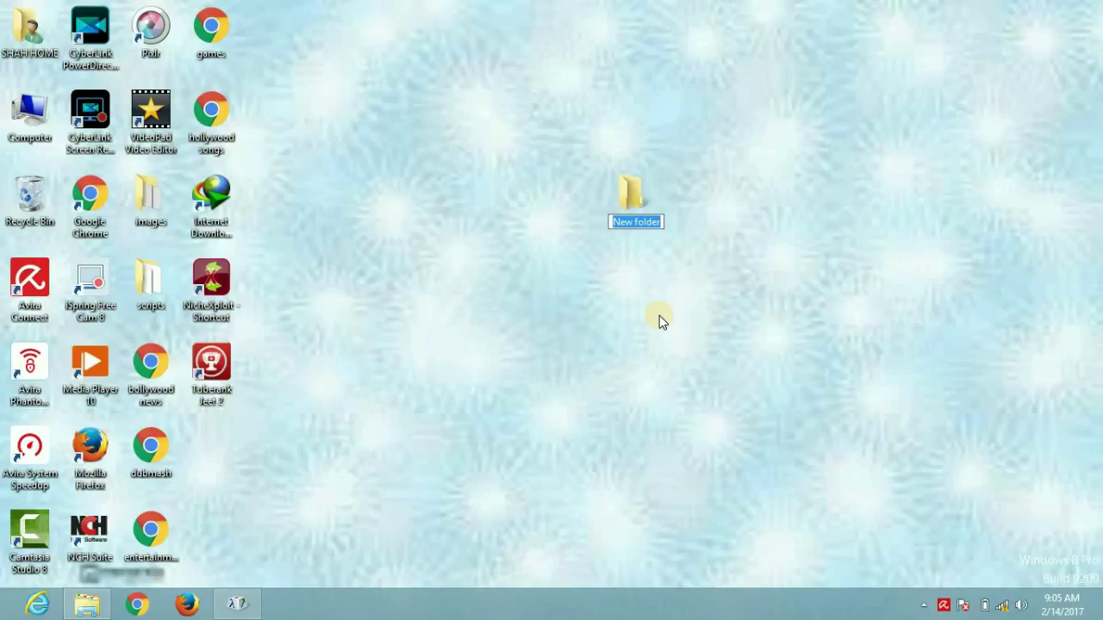
pyautogui.press('BackSpace')
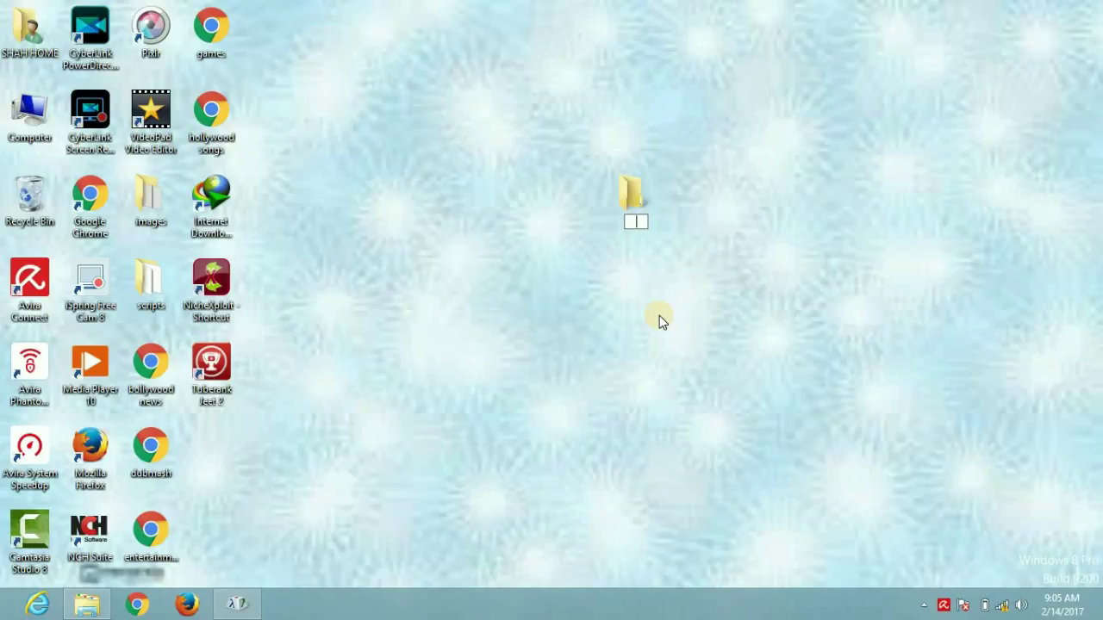
pyautogui.rightClick(636, 222)
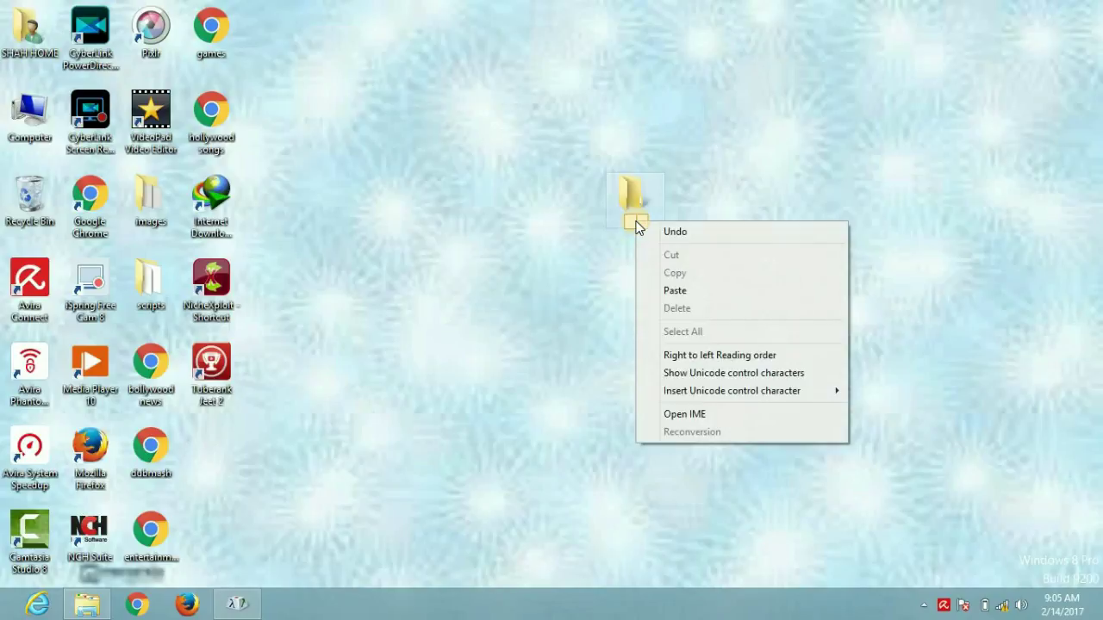
pyautogui.click(675, 292)
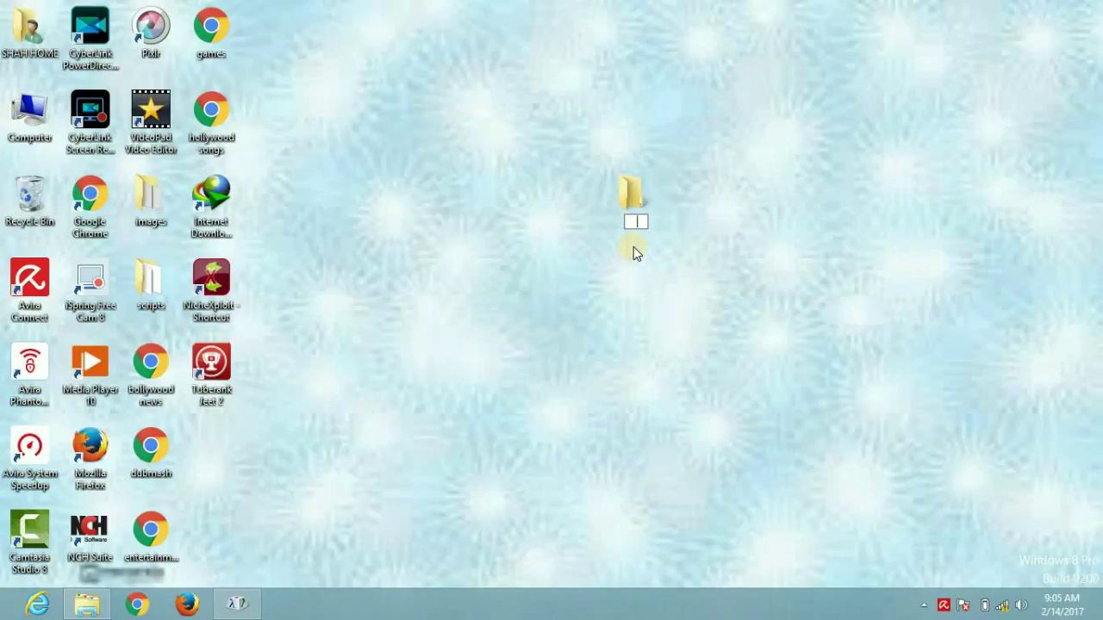
pyautogui.press('Return')
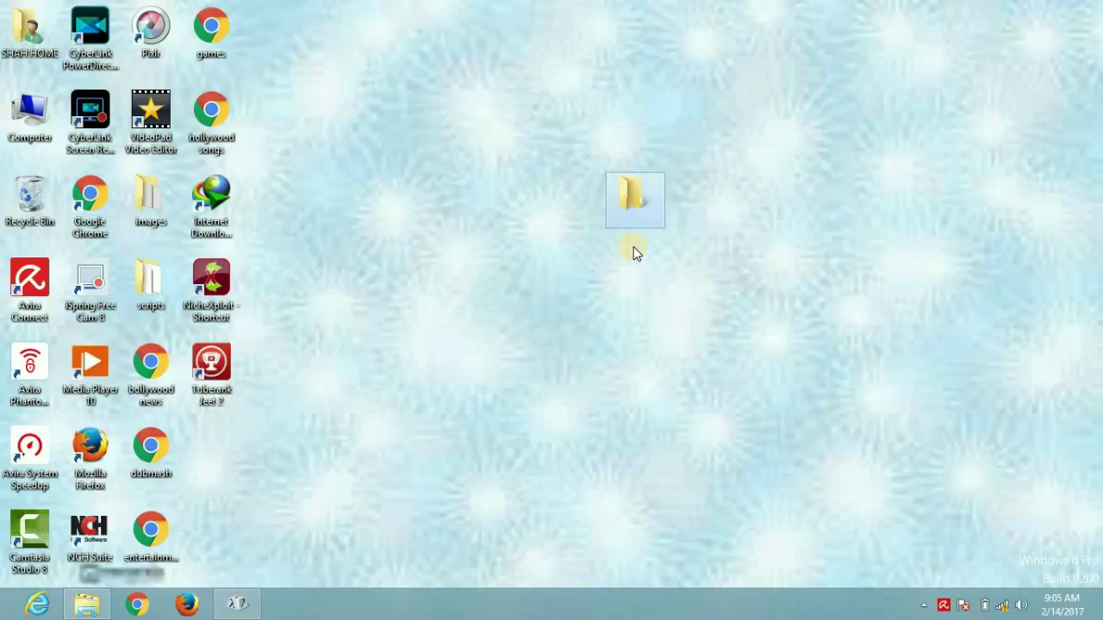
# Customize the blank-named folder with an empty, transparent icon from SHELL32.dll and apply the change
pyautogui.rightClick(623, 188)
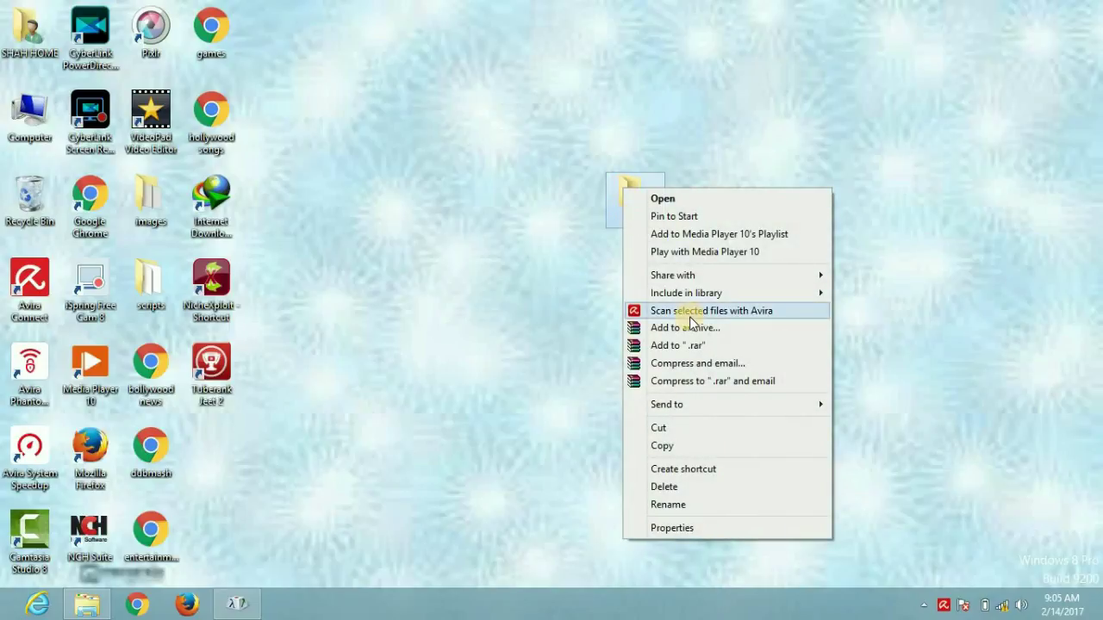
pyautogui.click(700, 527)
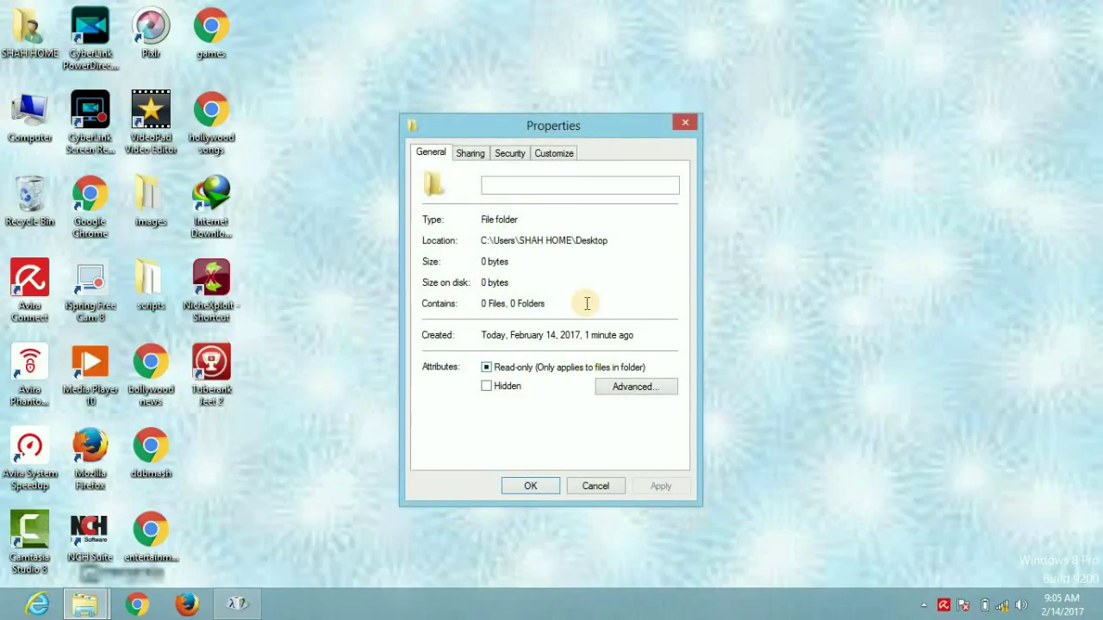
pyautogui.click(553, 153)
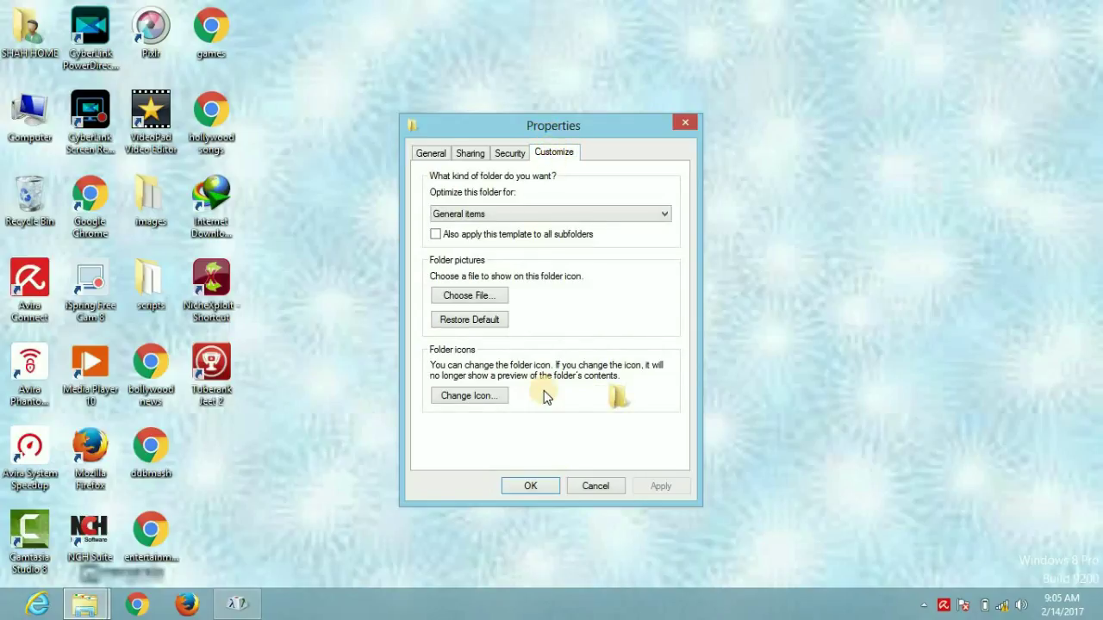
pyautogui.click(474, 397)
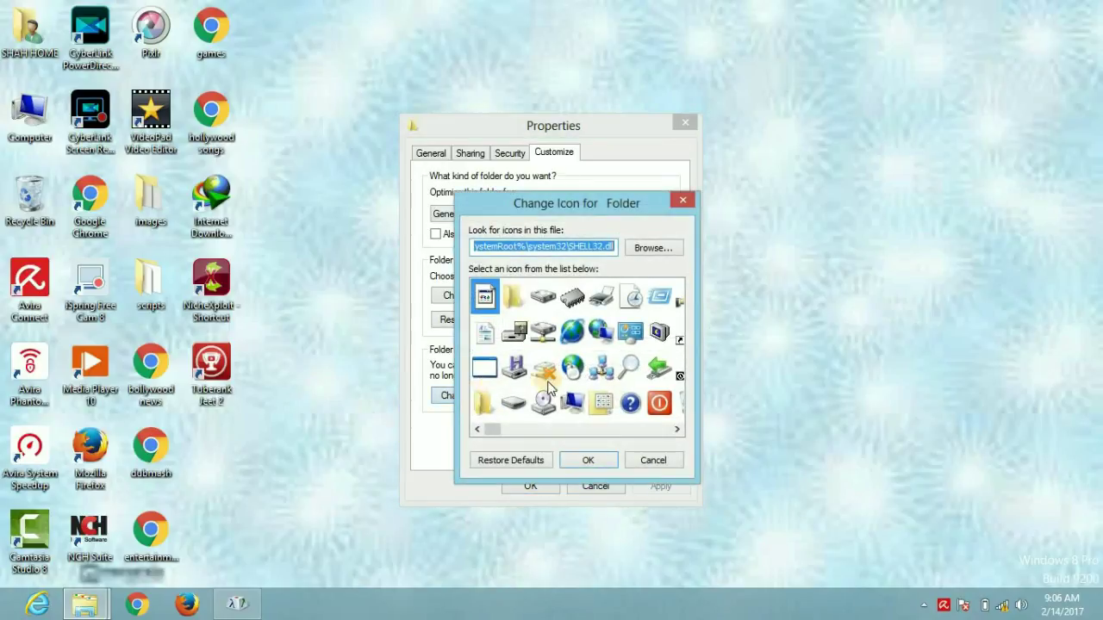
pyautogui.click(675, 430)
pyautogui.click(677, 431)
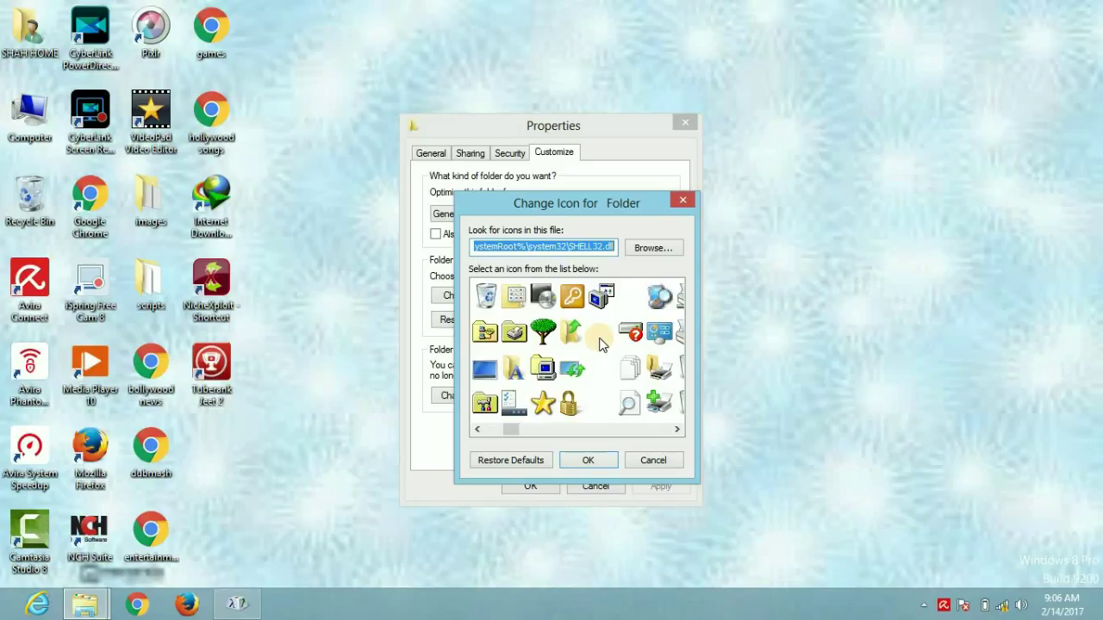
pyautogui.click(600, 337)
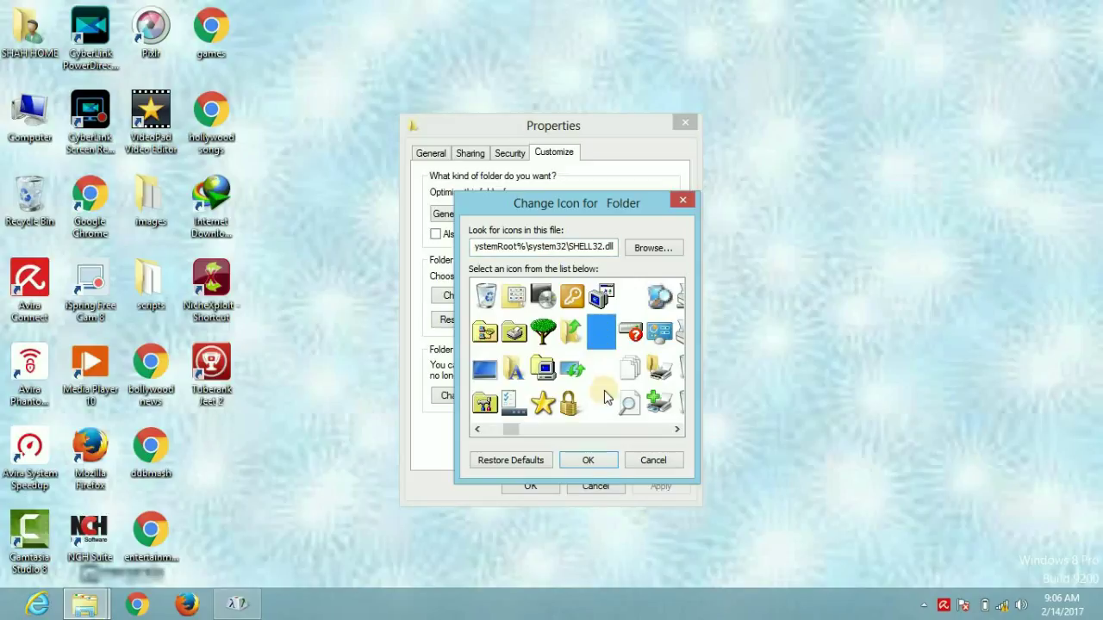
pyautogui.click(601, 463)
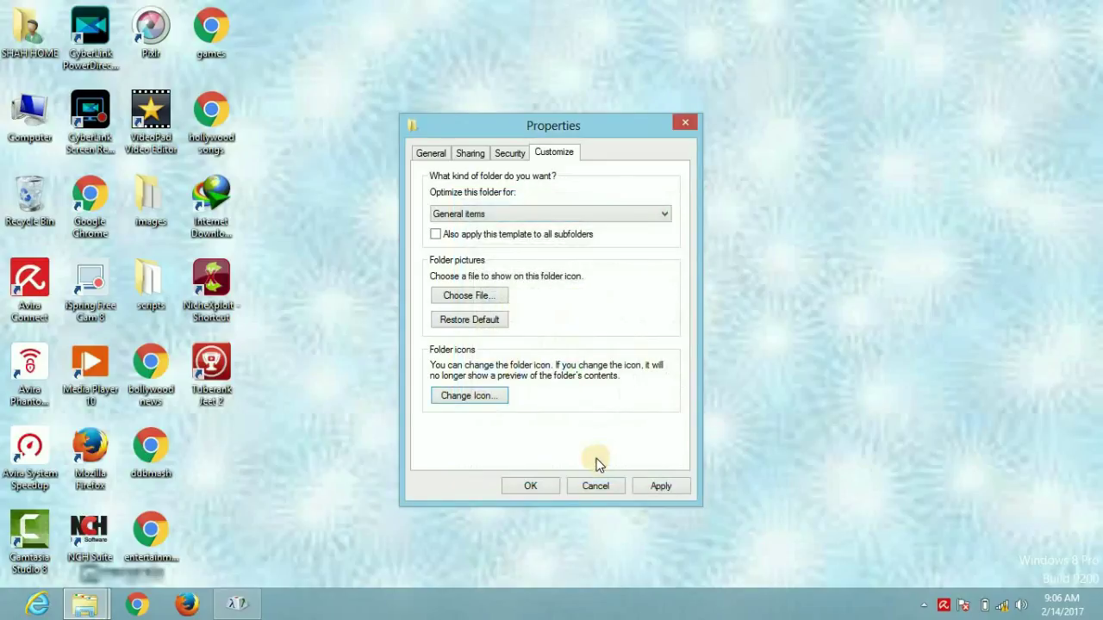
pyautogui.click(527, 486)
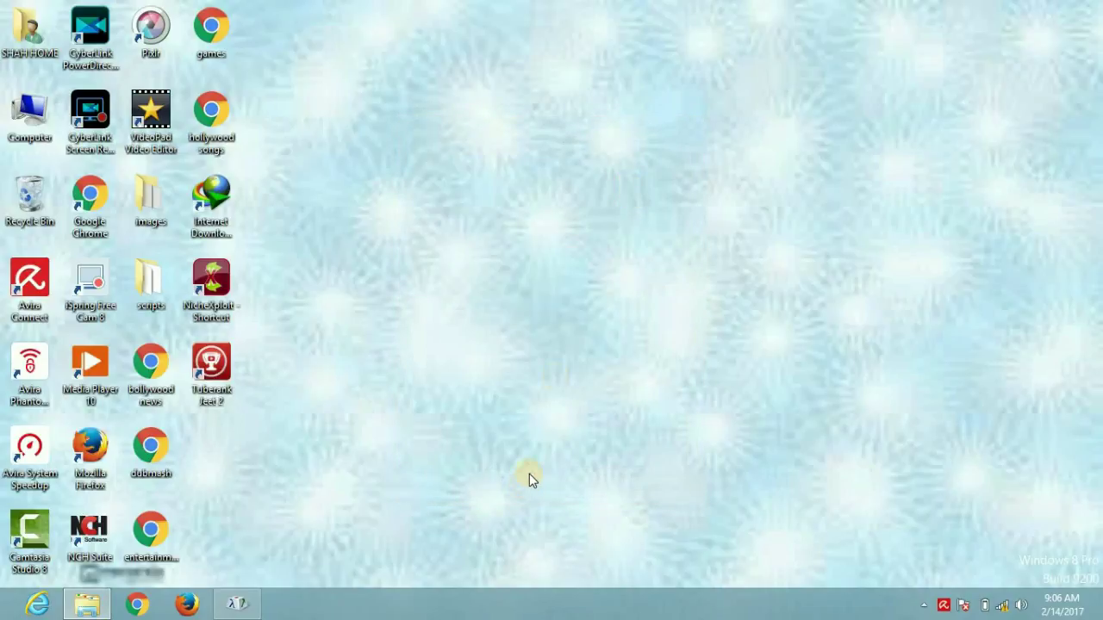
# Move the invisible folder to the upper-right corner of the desktop and deselect it
pyautogui.click(558, 284)
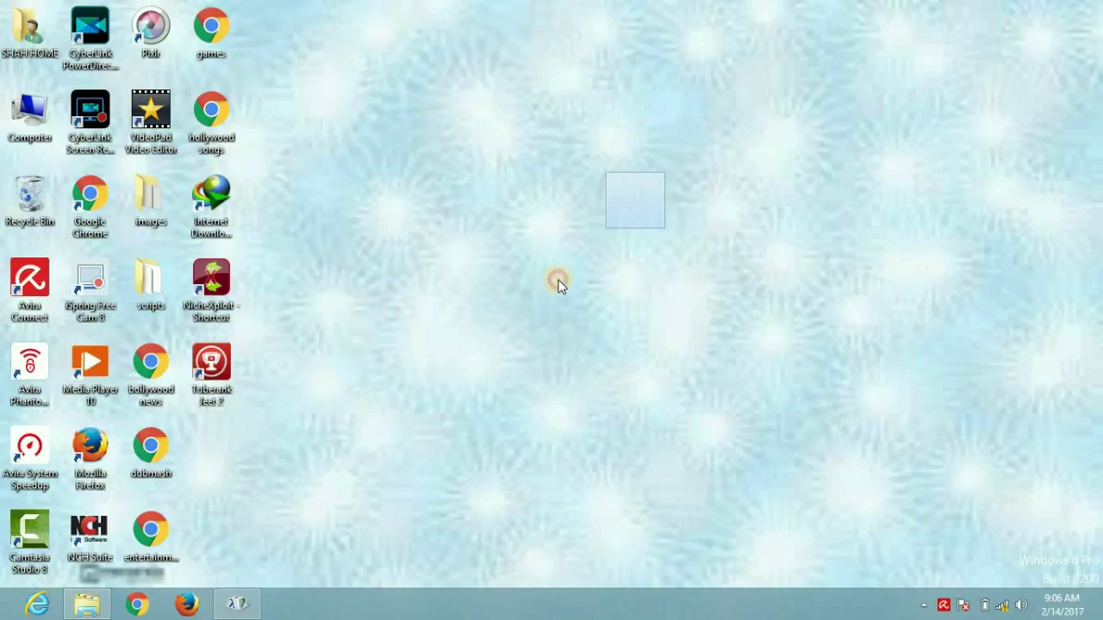
pyautogui.click(637, 201)
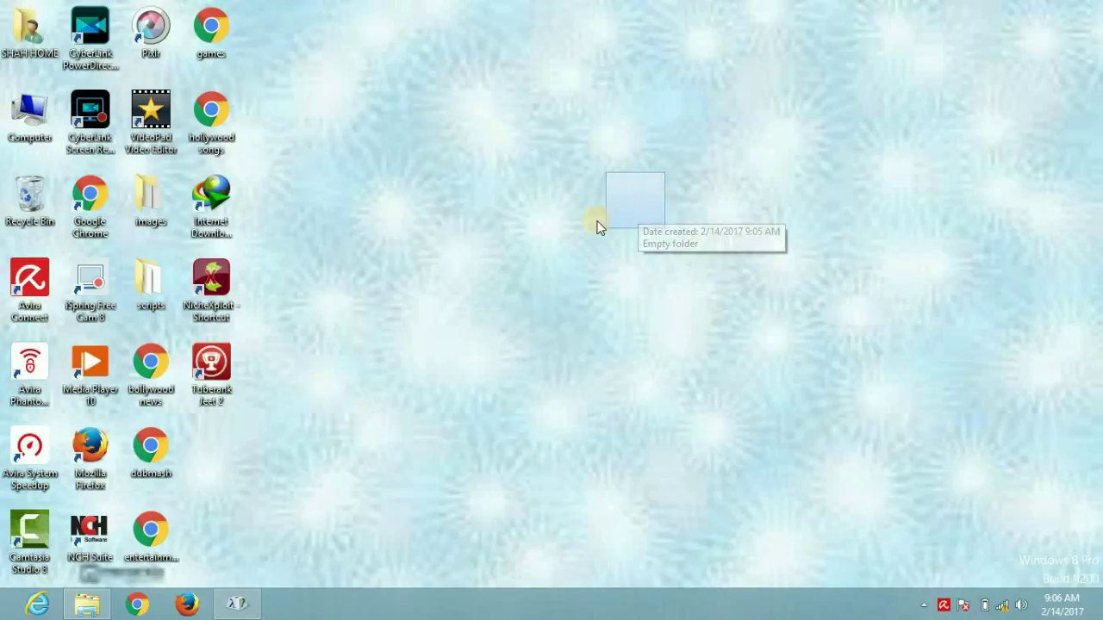
pyautogui.moveTo(638, 218); pyautogui.dragTo(840, 110)
pyautogui.click(899, 62)
pyautogui.moveTo(932, 57); pyautogui.dragTo(984, 21)
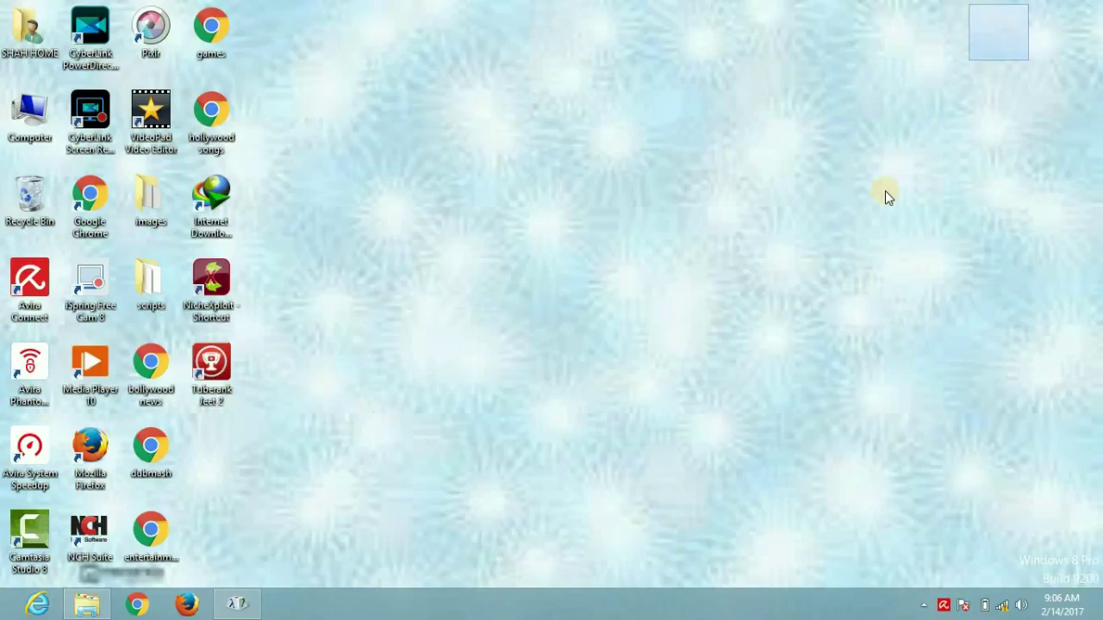
pyautogui.click(830, 205)
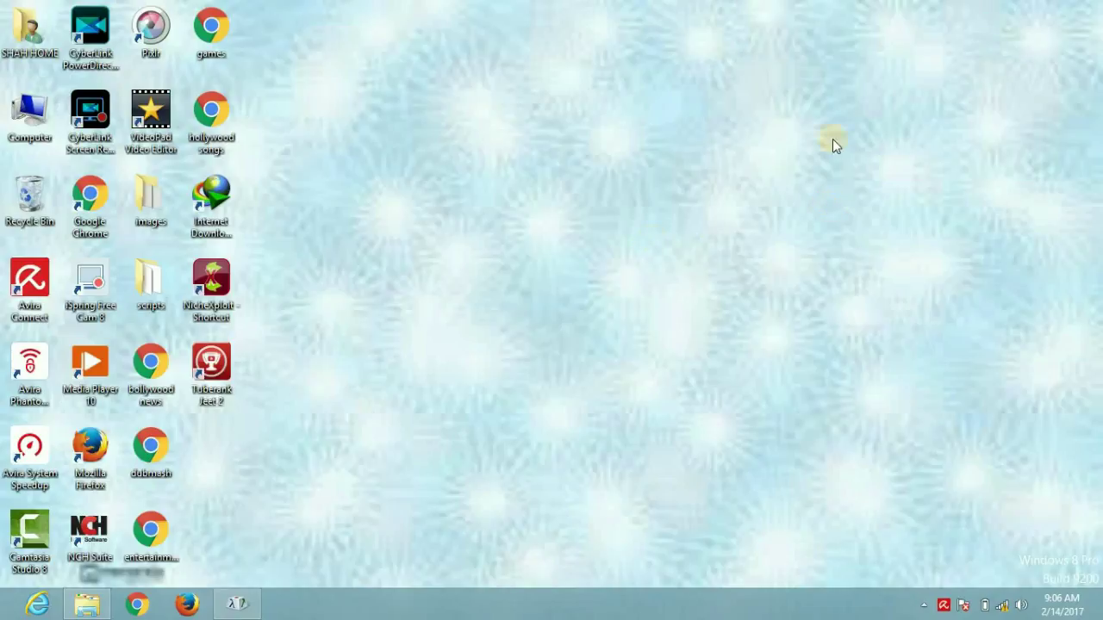